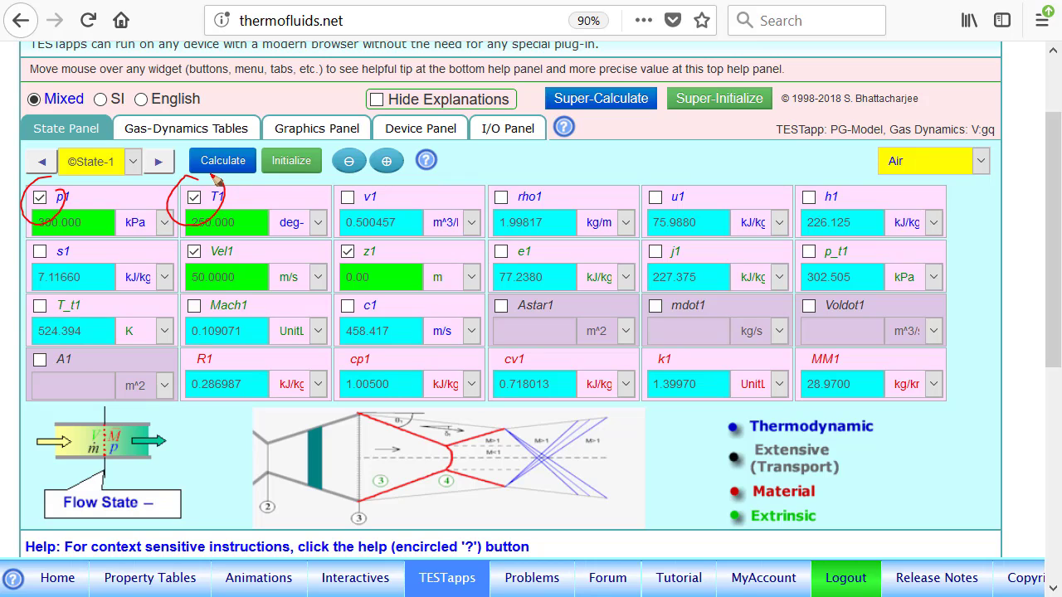
- Examine State-1's velocity, total temperature and total pressure
mouse_move(212, 245)
mouse_down()
mouse_move(204, 275)
mouse_move(214, 250)
mouse_up()
mouse_move(83, 299)
mouse_down()
mouse_move(40, 297)
mouse_move(80, 308)
mouse_move(60, 296)
mouse_up()
mouse_move(838, 240)
mouse_down()
mouse_move(784, 259)
mouse_move(842, 247)
mouse_up()
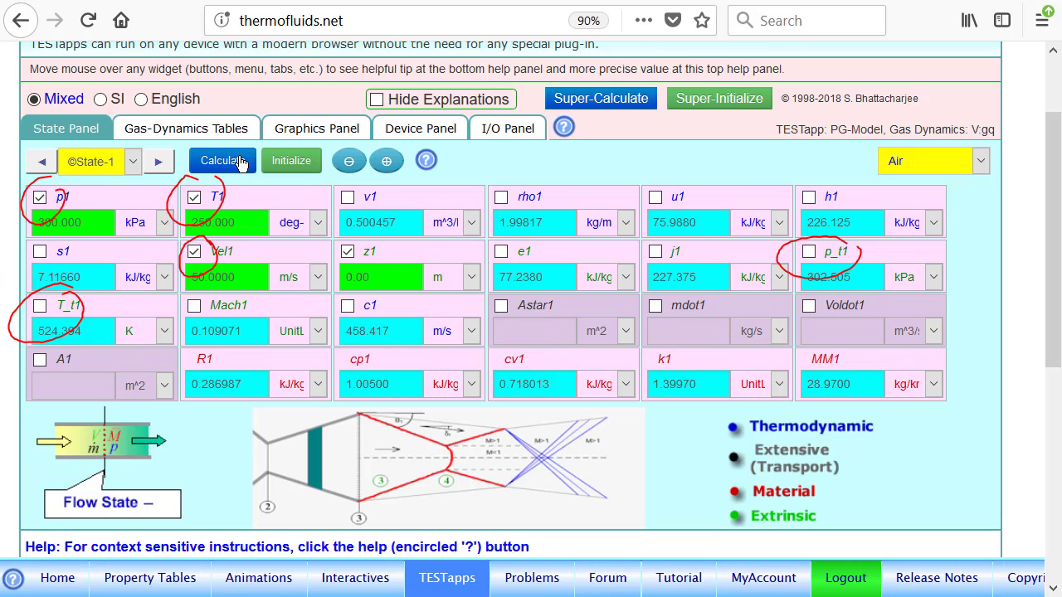
- Display State-2 and examine its Mach number, total temperature, total pressure, flow area and mass flow rate
click(158, 160)
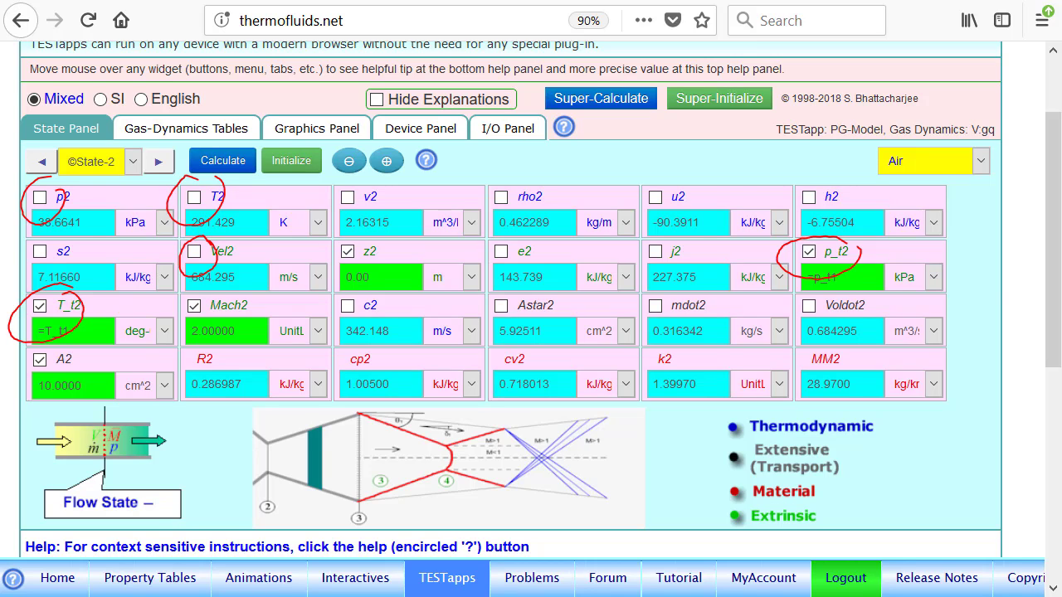
key(Escape)
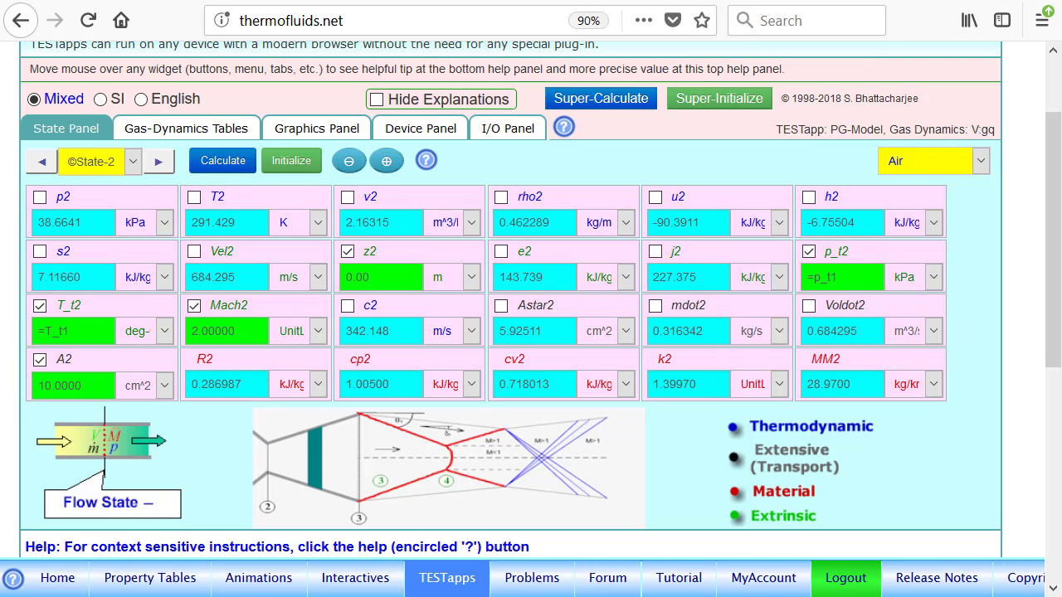
mouse_move(209, 294)
mouse_down()
mouse_move(192, 327)
mouse_move(199, 296)
mouse_up()
mouse_move(60, 291)
mouse_down()
mouse_move(33, 332)
mouse_move(60, 296)
mouse_up()
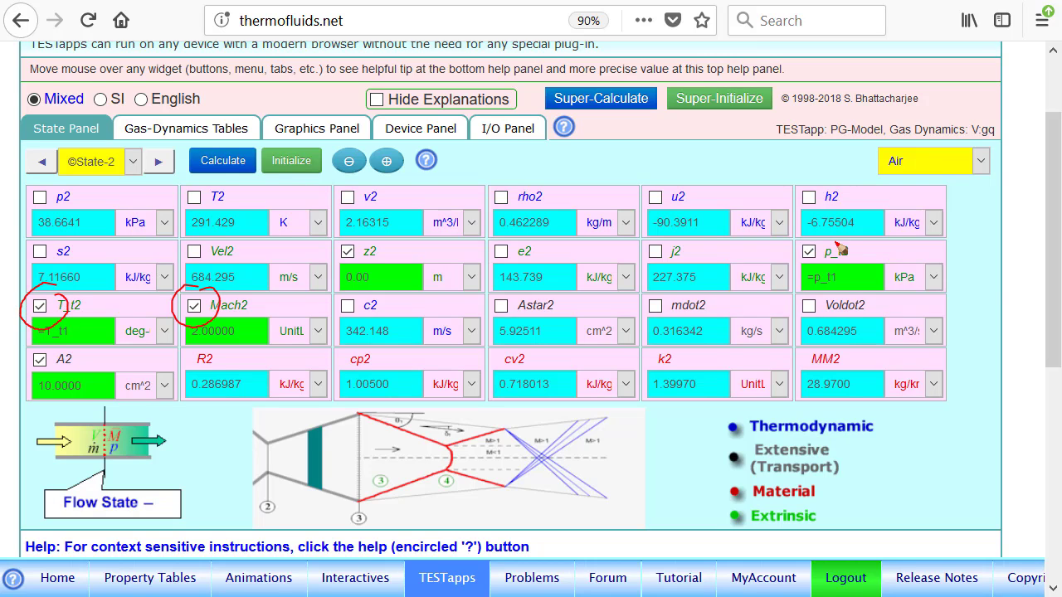
mouse_move(839, 245)
mouse_down()
mouse_move(809, 280)
mouse_move(826, 237)
mouse_up()
mouse_move(56, 343)
mouse_down()
mouse_move(25, 353)
mouse_move(65, 378)
mouse_move(6, 363)
mouse_up()
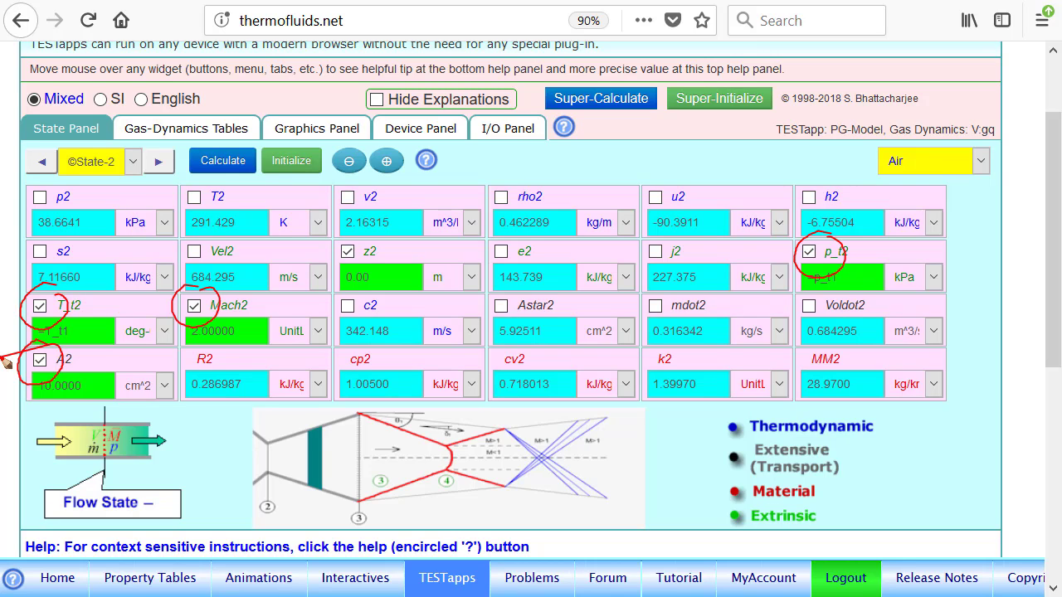
mouse_move(711, 296)
mouse_down()
mouse_move(641, 343)
mouse_move(715, 307)
mouse_up()
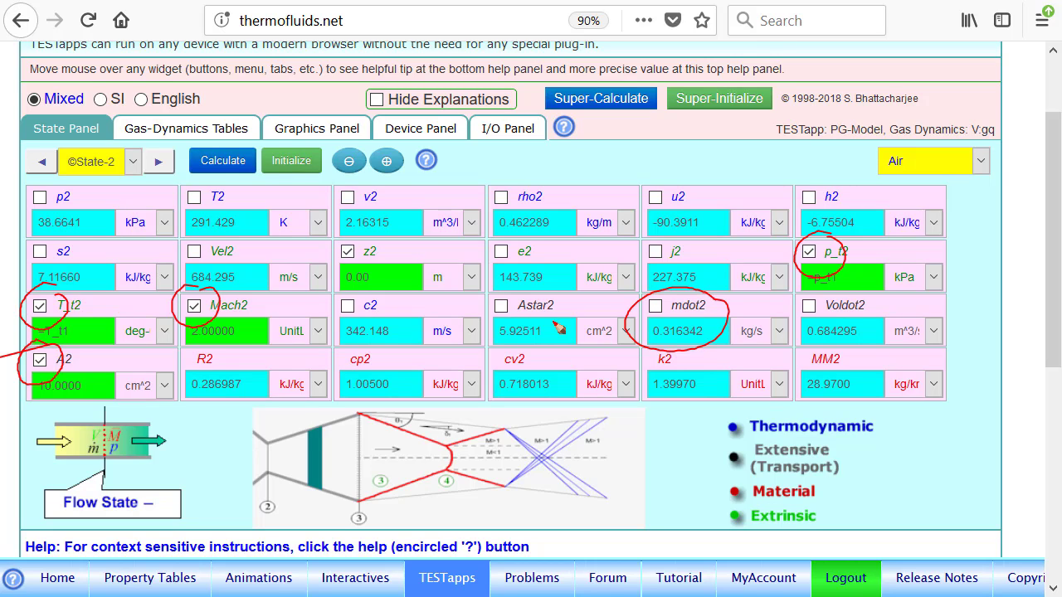
key(Escape)
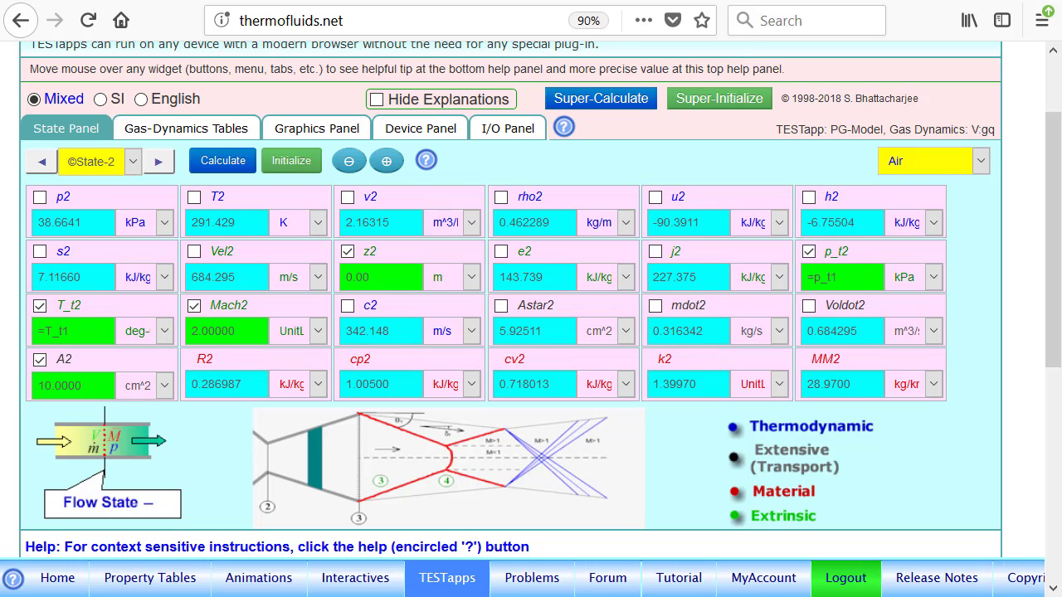
- Display State-3 and examine its Mach number, total temperature, total pressure, critical area and flow area
click(160, 162)
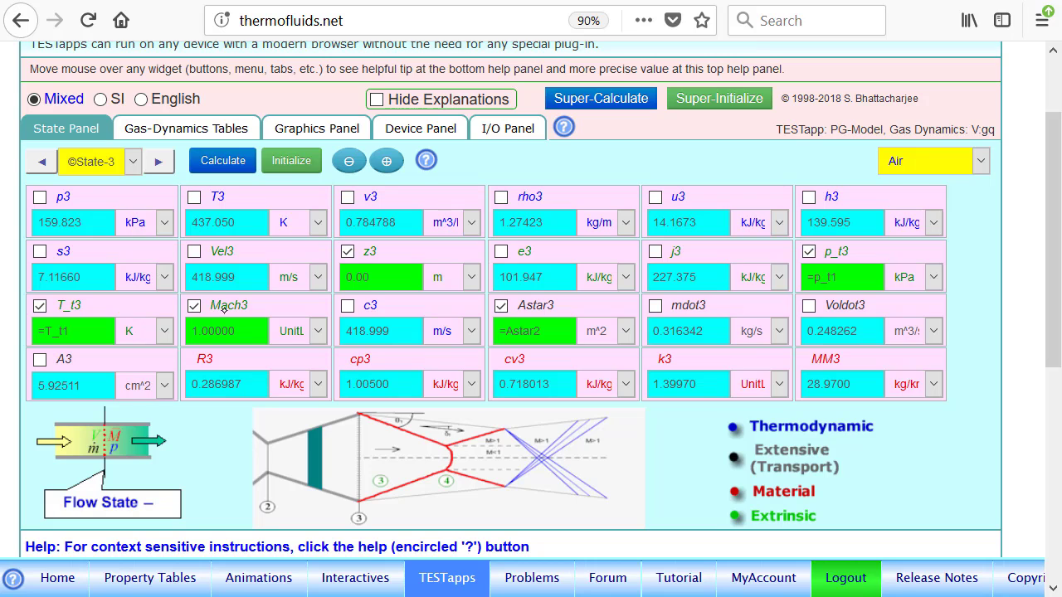
mouse_move(218, 287)
mouse_down()
mouse_move(177, 338)
mouse_move(232, 287)
mouse_up()
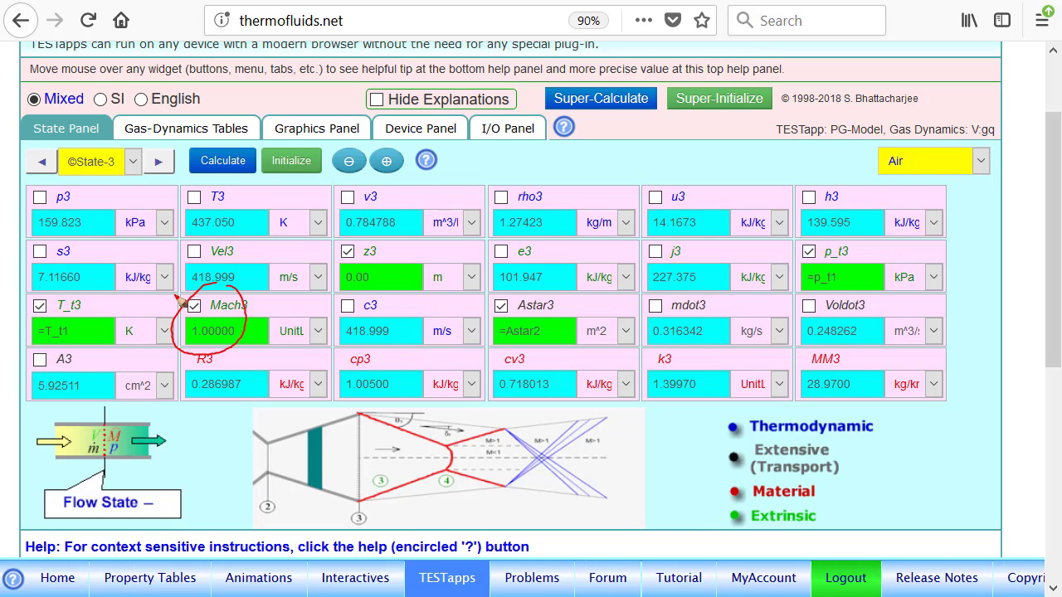
mouse_move(44, 292)
mouse_down()
mouse_move(96, 295)
mouse_move(37, 286)
mouse_up()
mouse_move(859, 232)
mouse_down()
mouse_move(778, 286)
mouse_move(864, 230)
mouse_up()
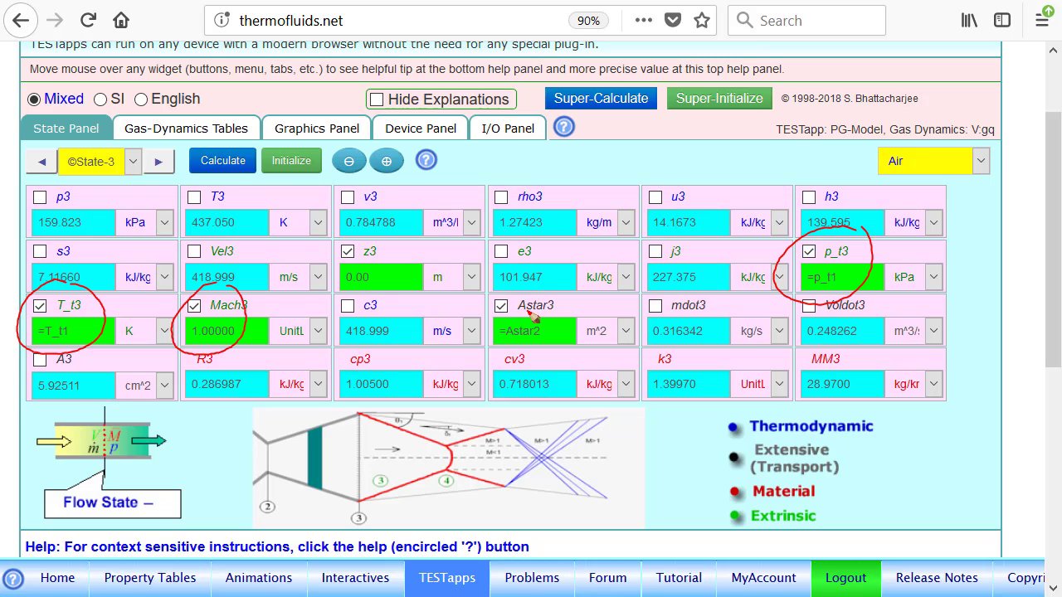
mouse_move(547, 292)
mouse_down()
mouse_move(511, 361)
mouse_move(562, 301)
mouse_up()
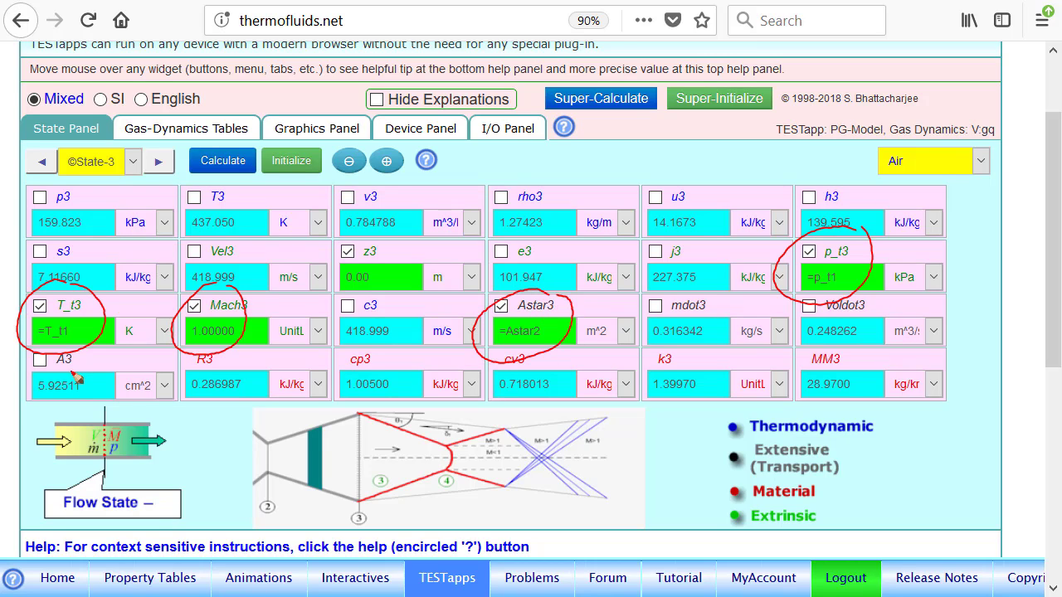
mouse_move(85, 348)
mouse_down()
mouse_move(58, 425)
mouse_move(87, 350)
mouse_up()
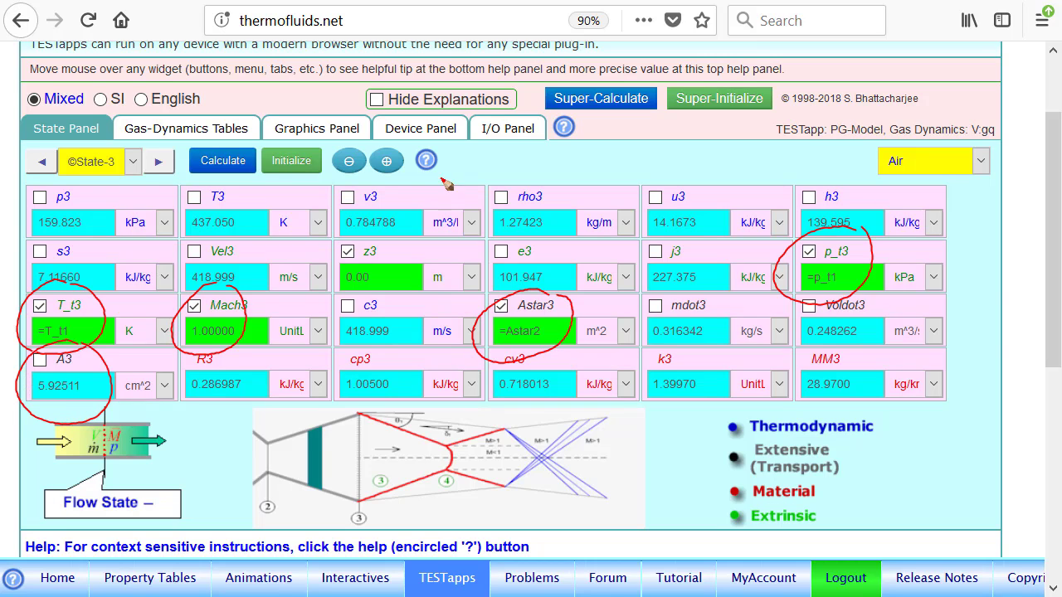
key(Escape)
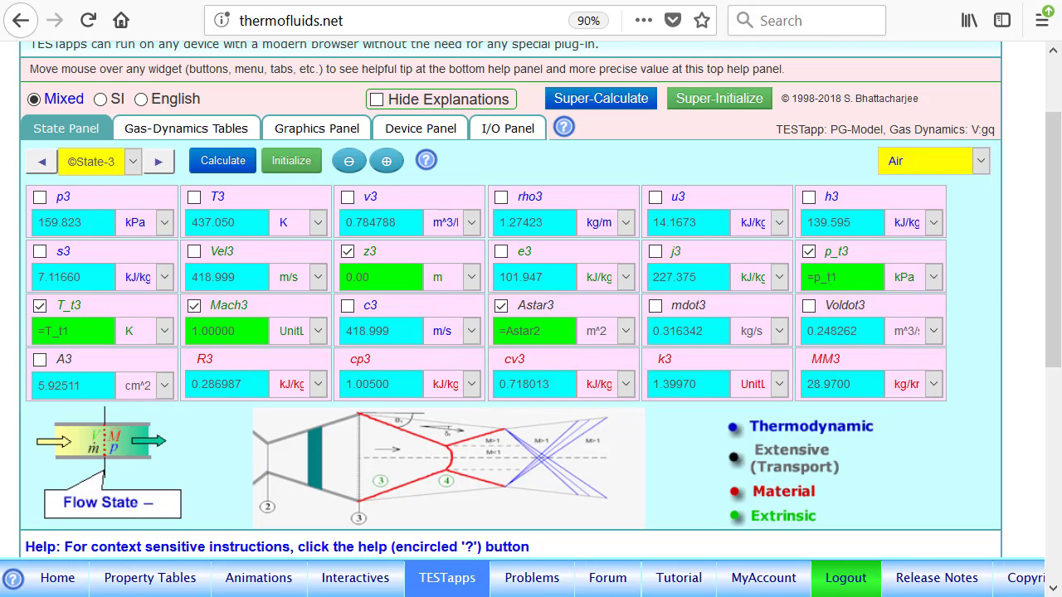
- In State-4, set the flow area A4 to 8 cm^2 and the total temperature T_t4 to =T_t1
click(162, 165)
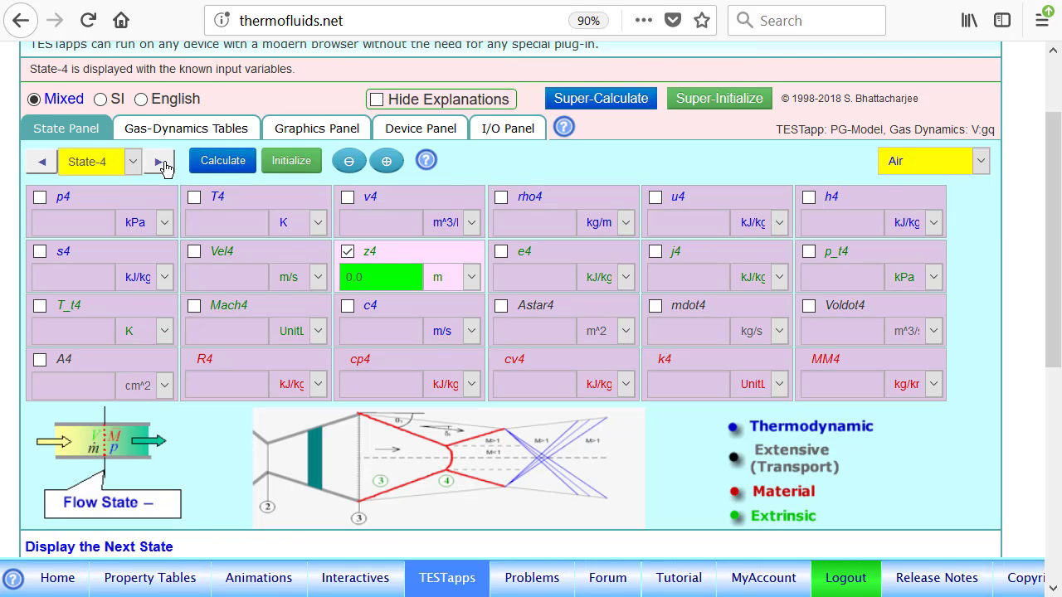
click(70, 361)
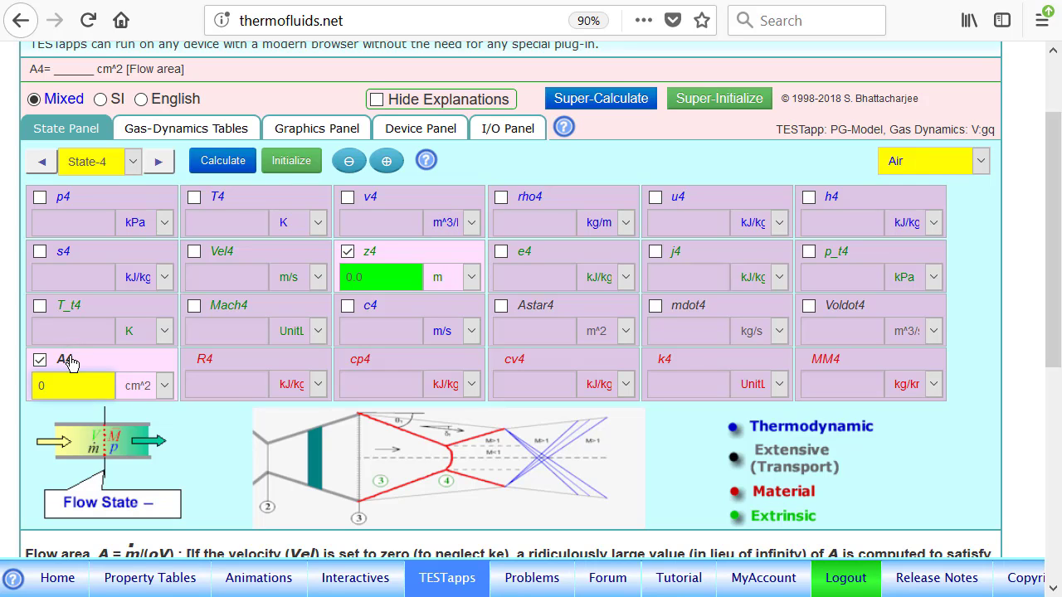
text(8)
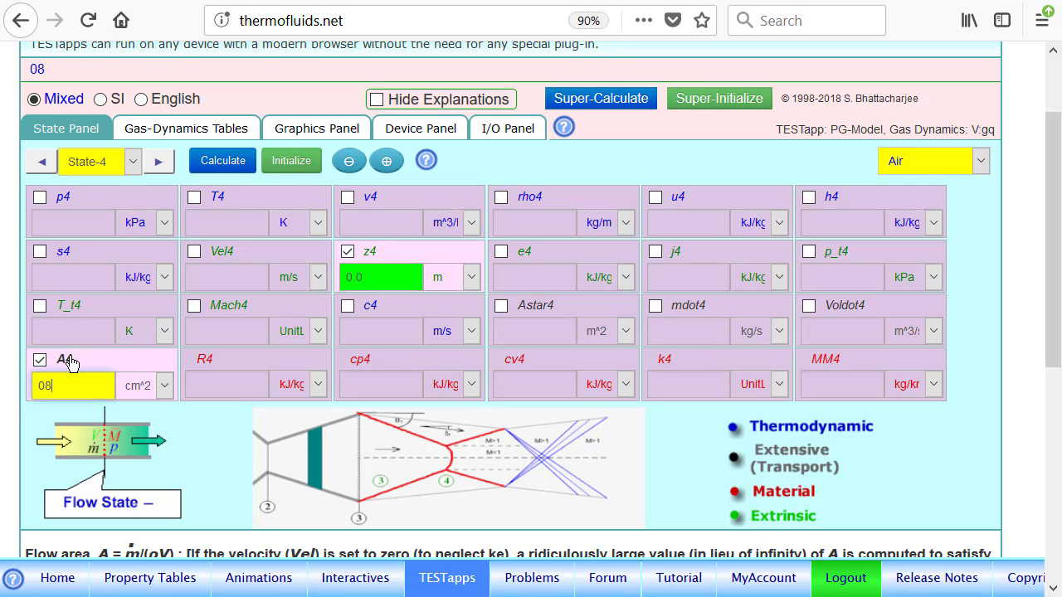
click(75, 307)
text(=)
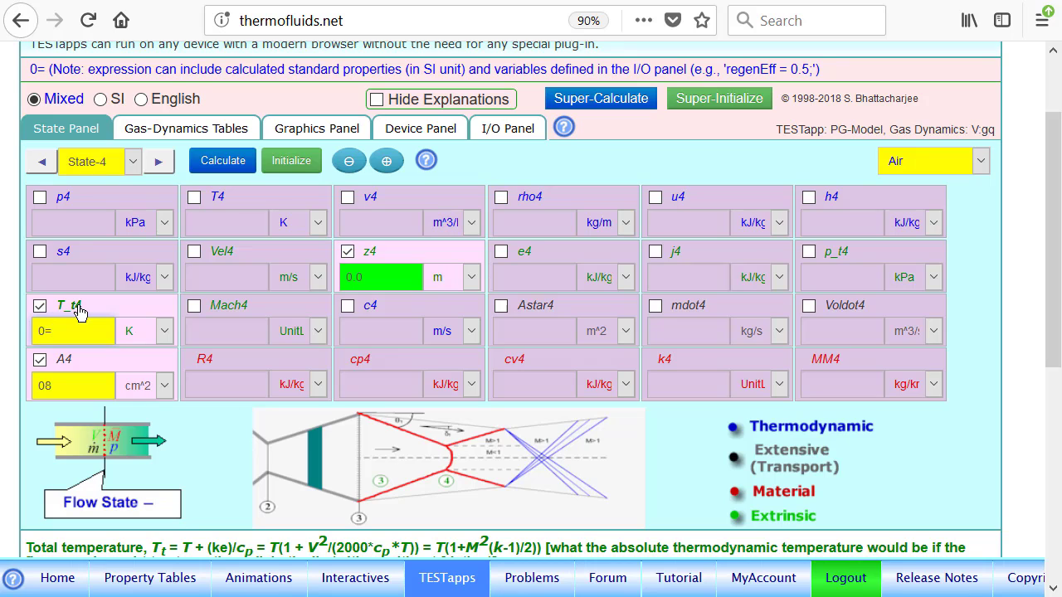
text(T_1)
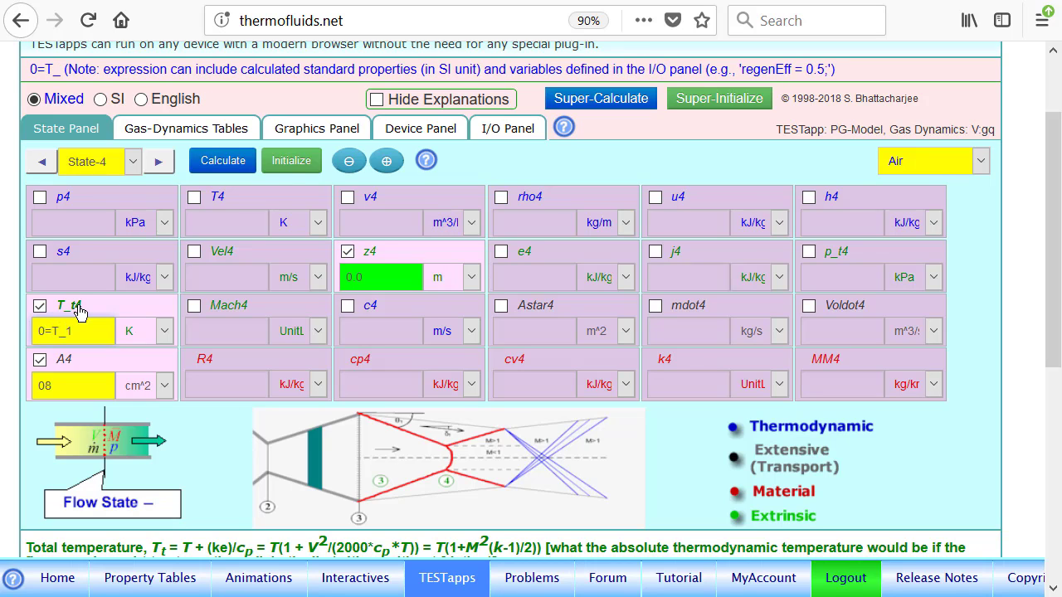
- Set State-4's total pressure p_t4 to =p_t1
click(863, 252)
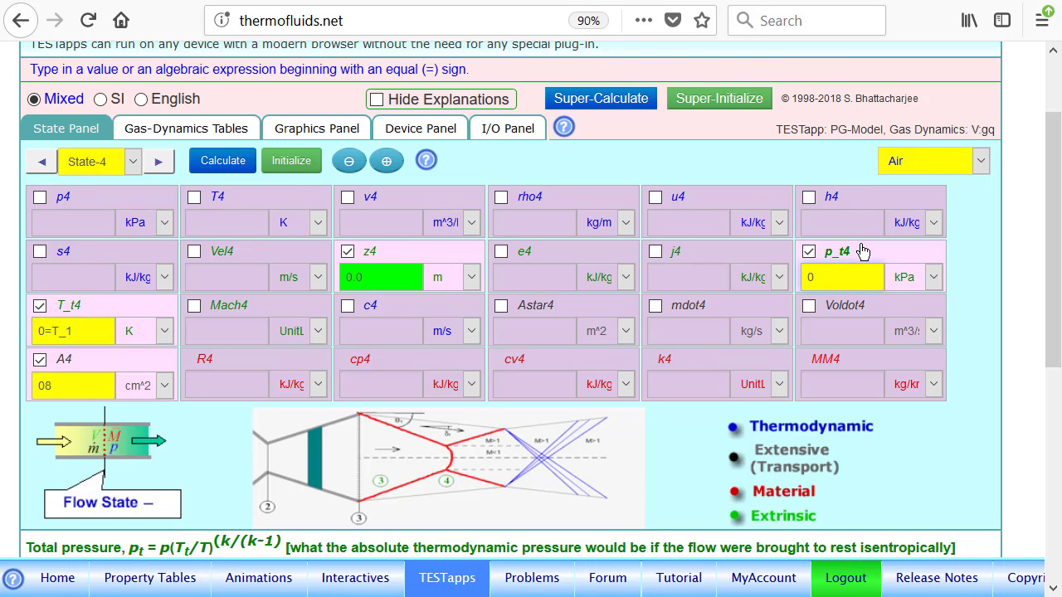
key(BackSpace)
text(=p)
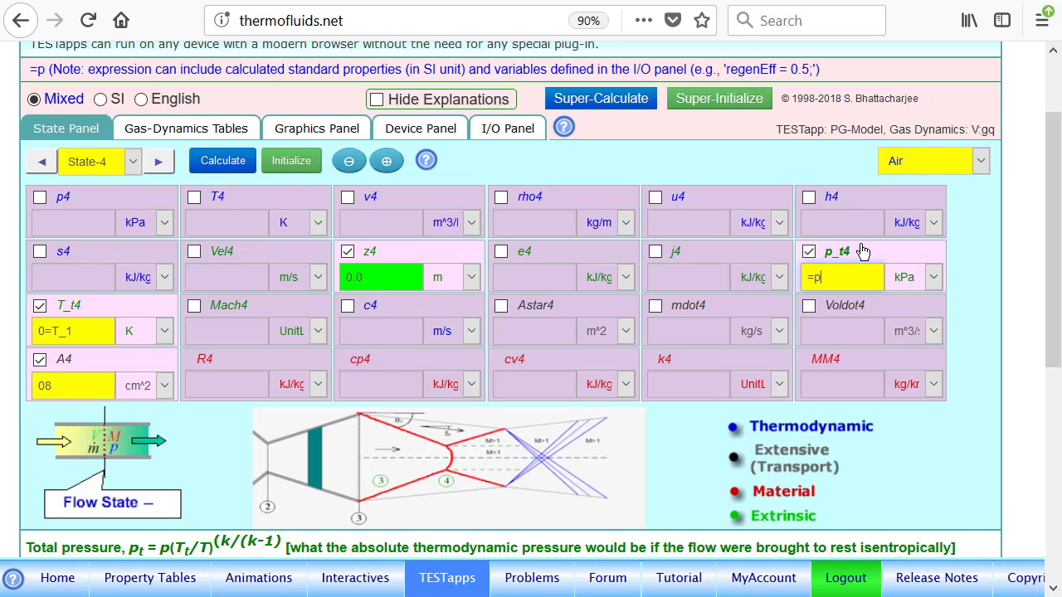
text(_t1)
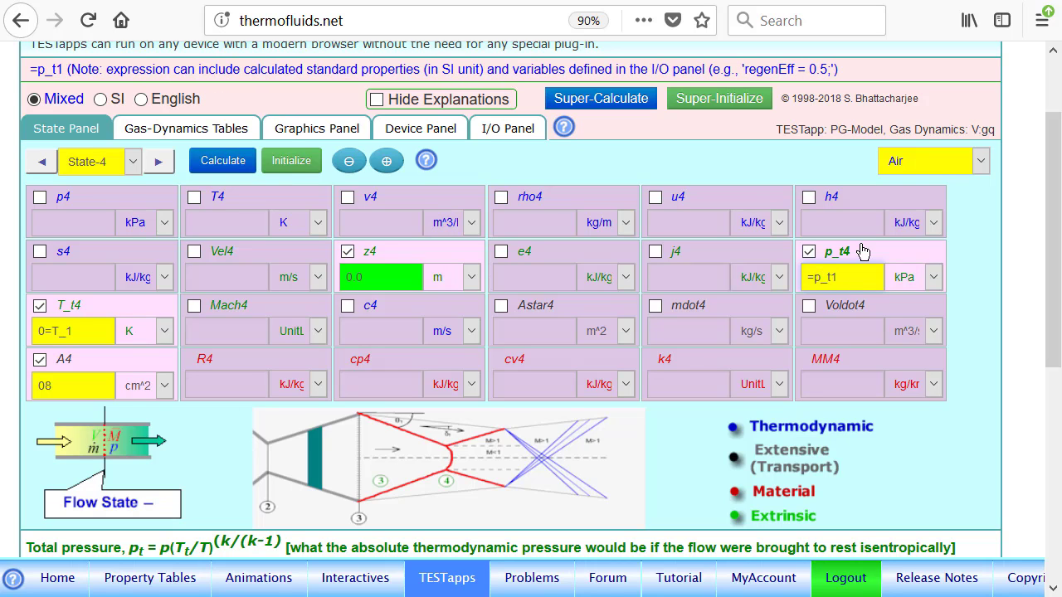
- Set State-4's critical area Astar4 to =Astar2 and calculate the state
click(554, 308)
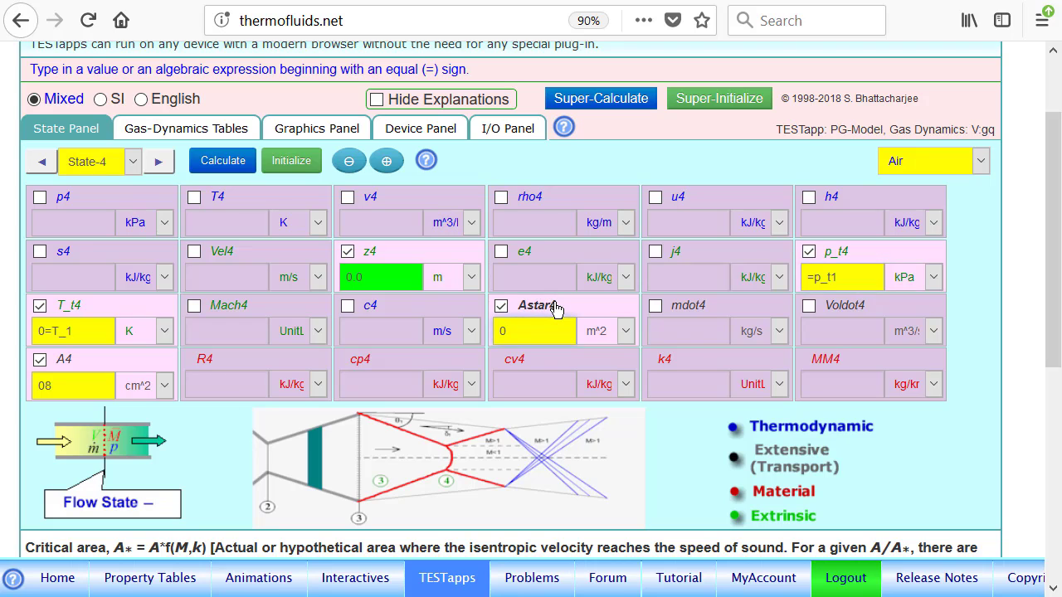
key(BackSpace)
text(=A)
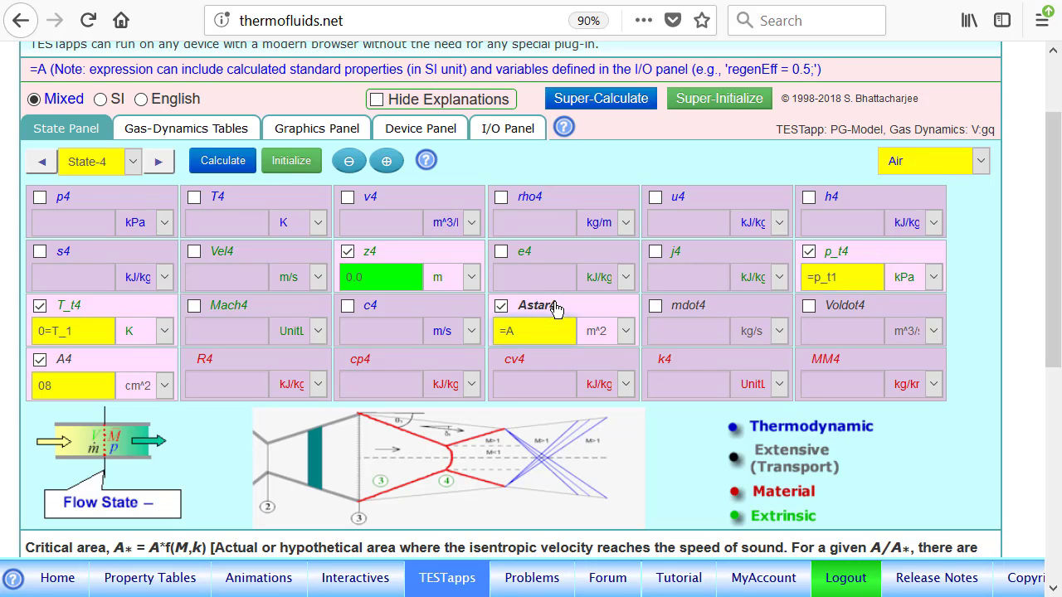
text(st)
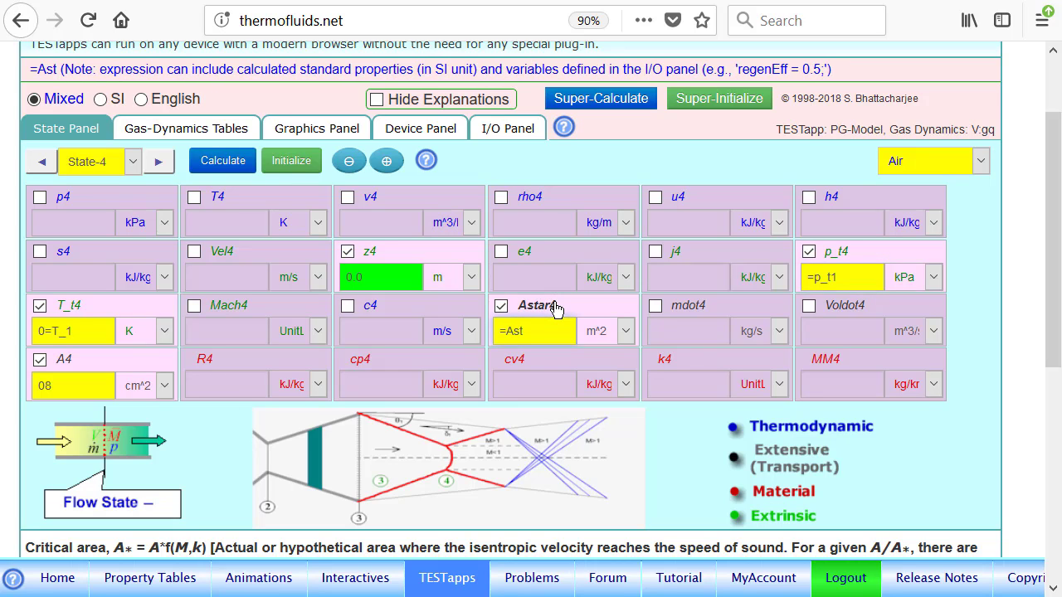
text(ar2)
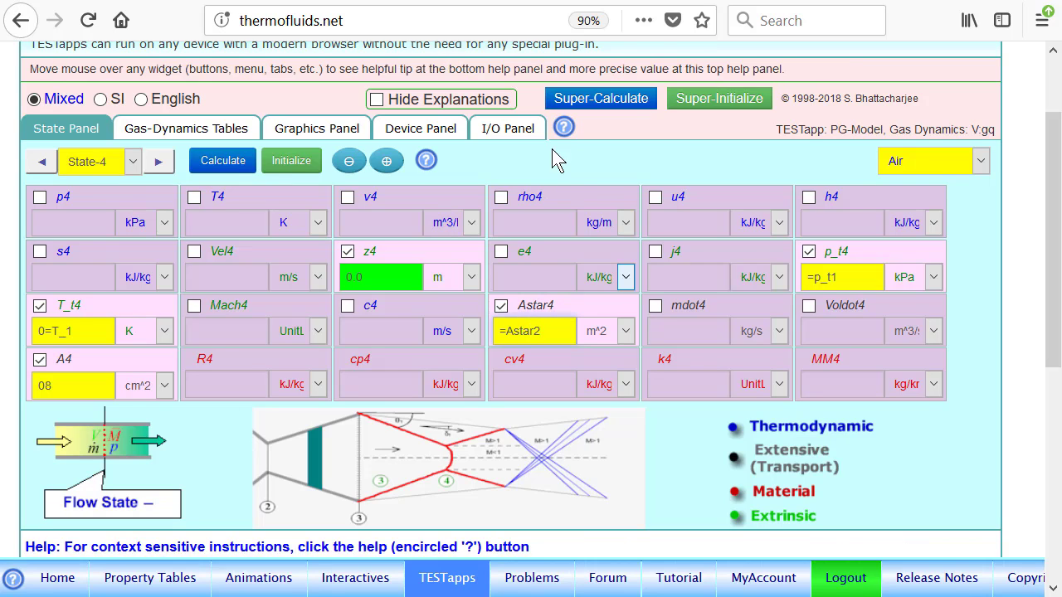
click(224, 161)
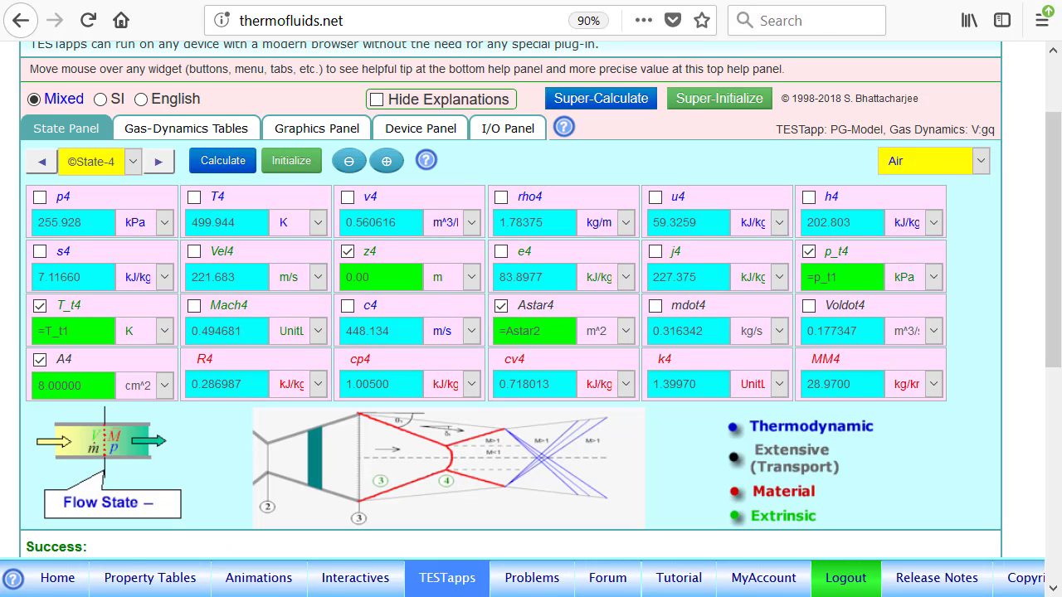
- Examine State-4's calculated Mach number and relate it to the sections around the throat in the nozzle diagram
mouse_move(241, 298)
mouse_down()
mouse_move(235, 292)
mouse_move(234, 363)
mouse_move(245, 305)
mouse_up()
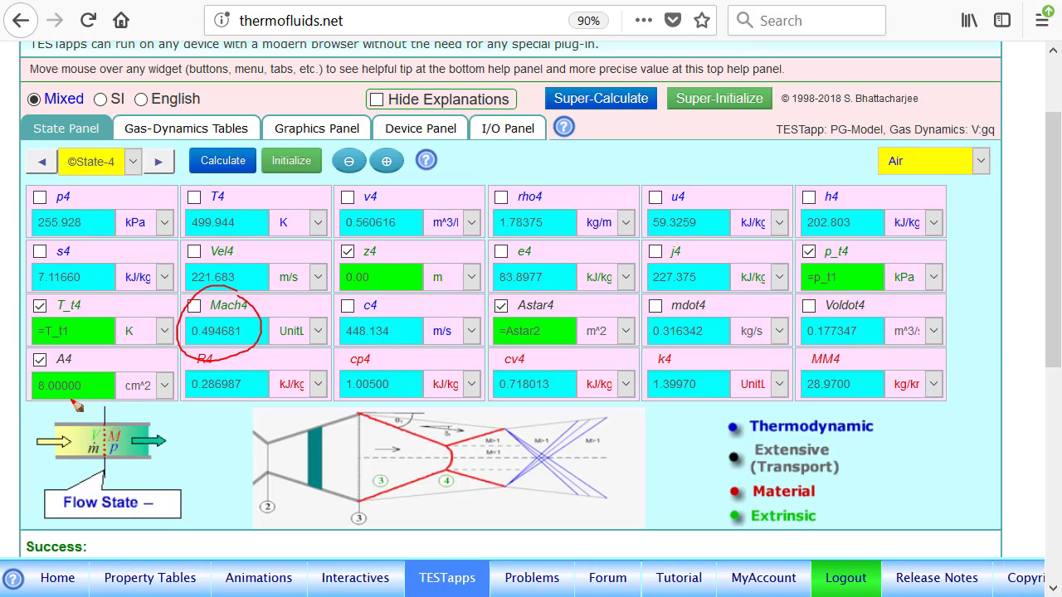
mouse_move(123, 153)
mouse_down()
mouse_move(65, 166)
mouse_move(122, 153)
mouse_up()
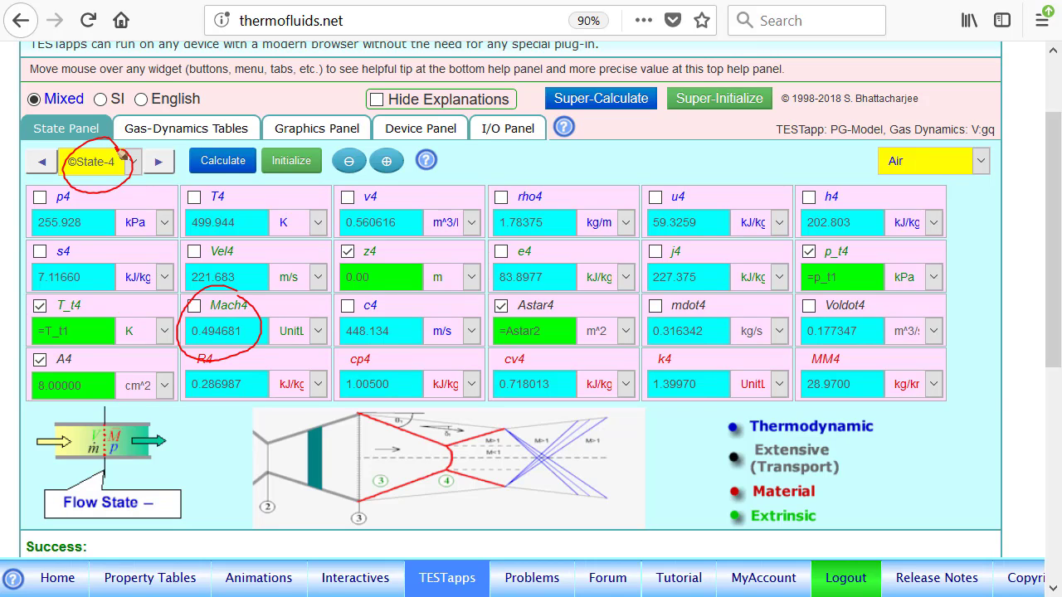
drag(250, 422, 253, 506)
click(290, 425)
drag(290, 435, 291, 500)
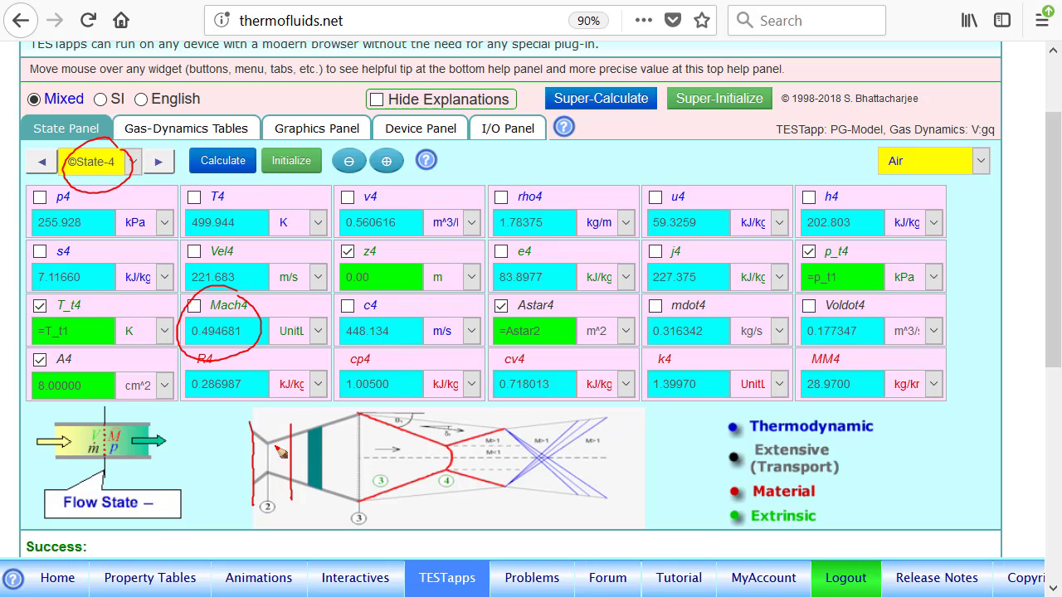
drag(254, 440, 225, 415)
mouse_move(223, 506)
mouse_down()
mouse_move(262, 473)
mouse_move(270, 423)
mouse_move(269, 543)
mouse_move(280, 521)
mouse_move(269, 528)
mouse_up()
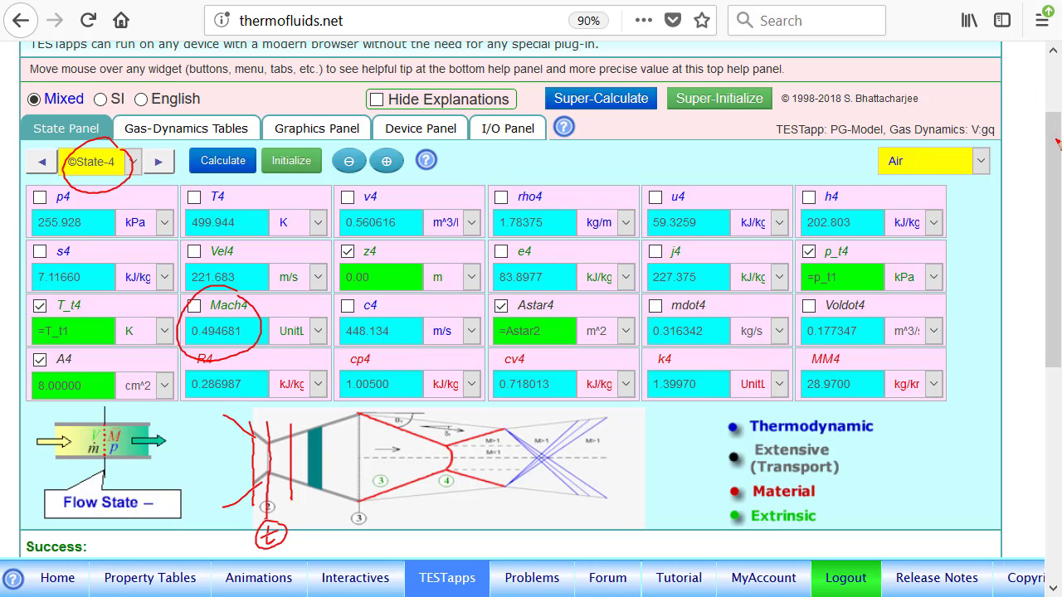
key(Escape)
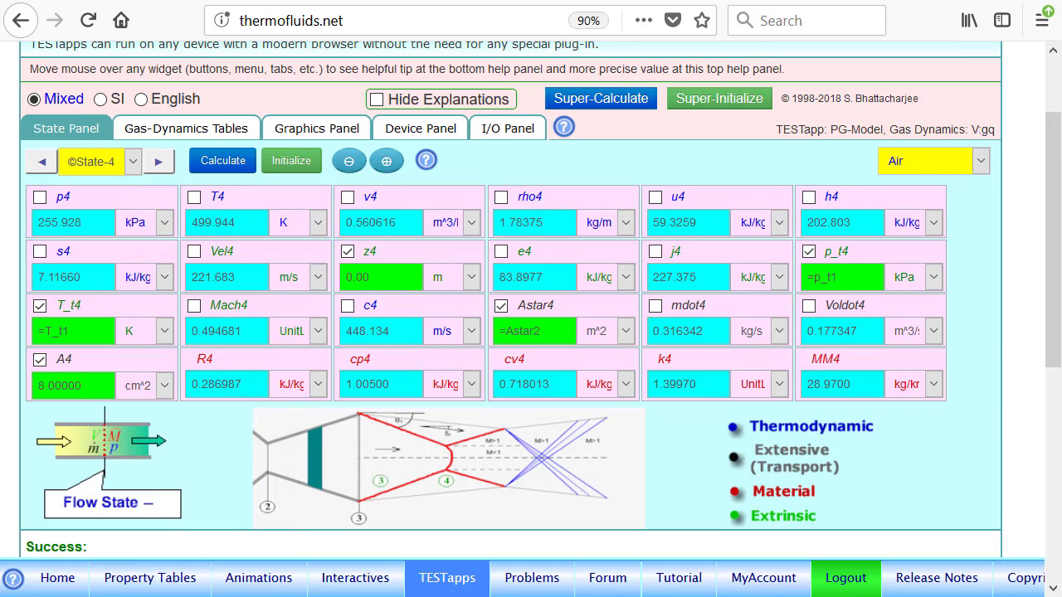
- Read the calculation message about the alternative Mach4 solution below the nozzle diagram and dismiss it
drag(1058, 150, 1059, 242)
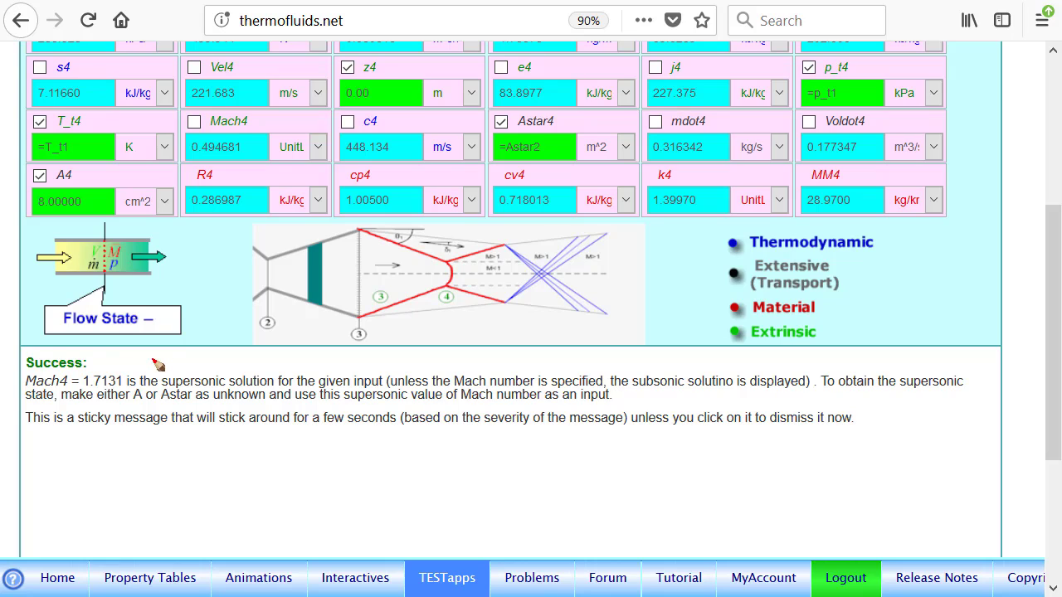
mouse_move(140, 345)
mouse_down()
mouse_move(43, 355)
mouse_move(166, 419)
mouse_move(137, 348)
mouse_up()
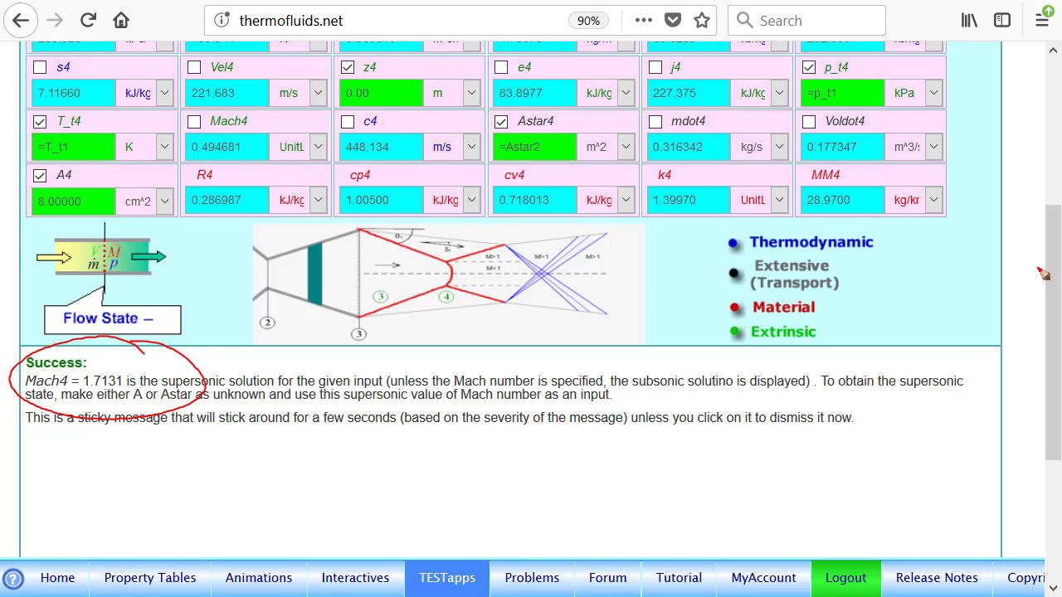
key(Escape)
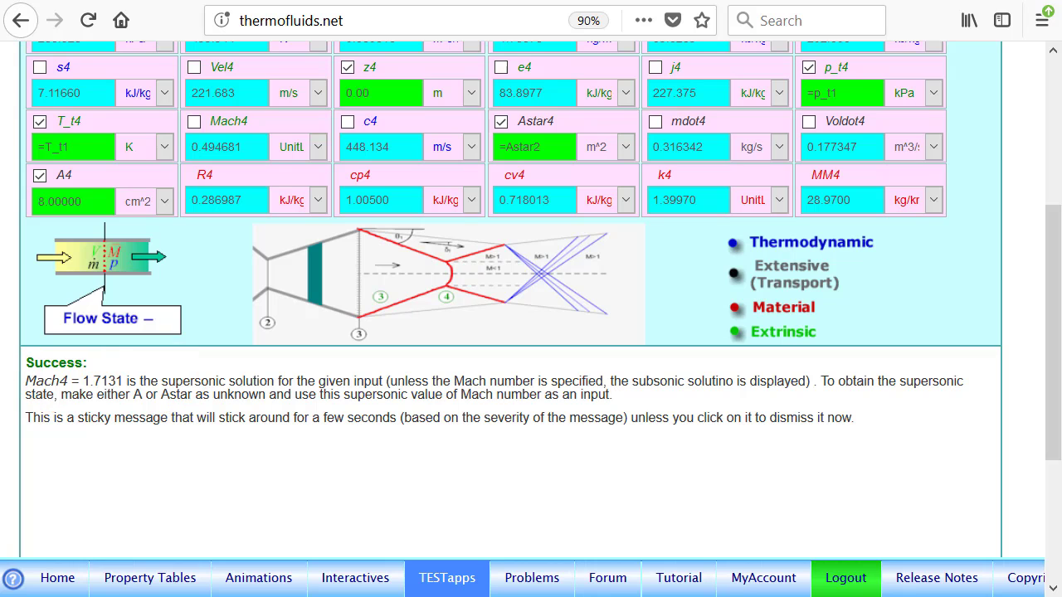
click(142, 439)
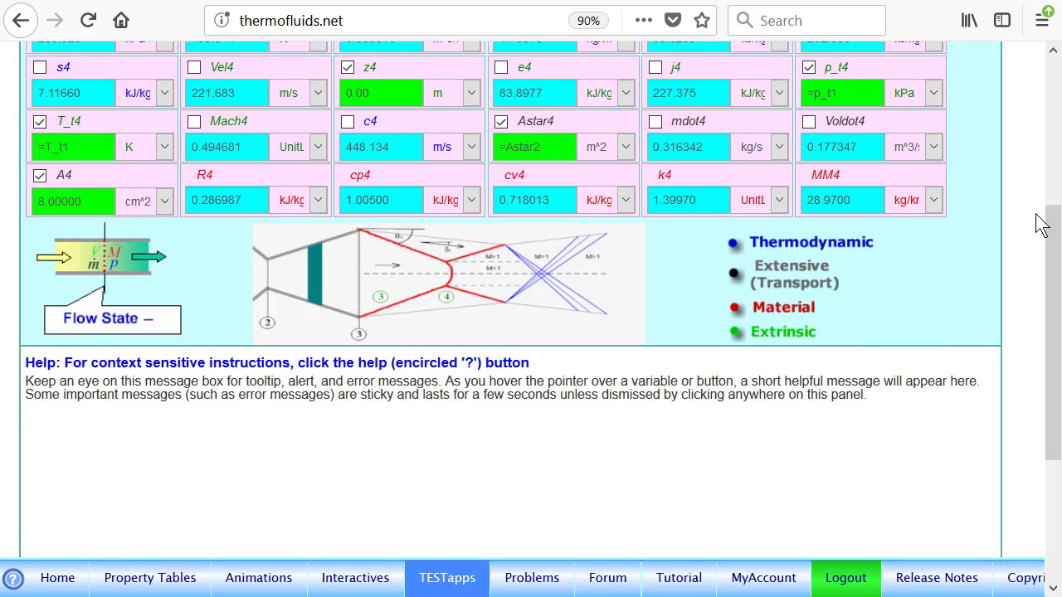
- Clear State-4's flow area A4 as an input, set its Mach number Mach4 to 1.731 and calculate the state
scroll(1052, 236, up, 5)
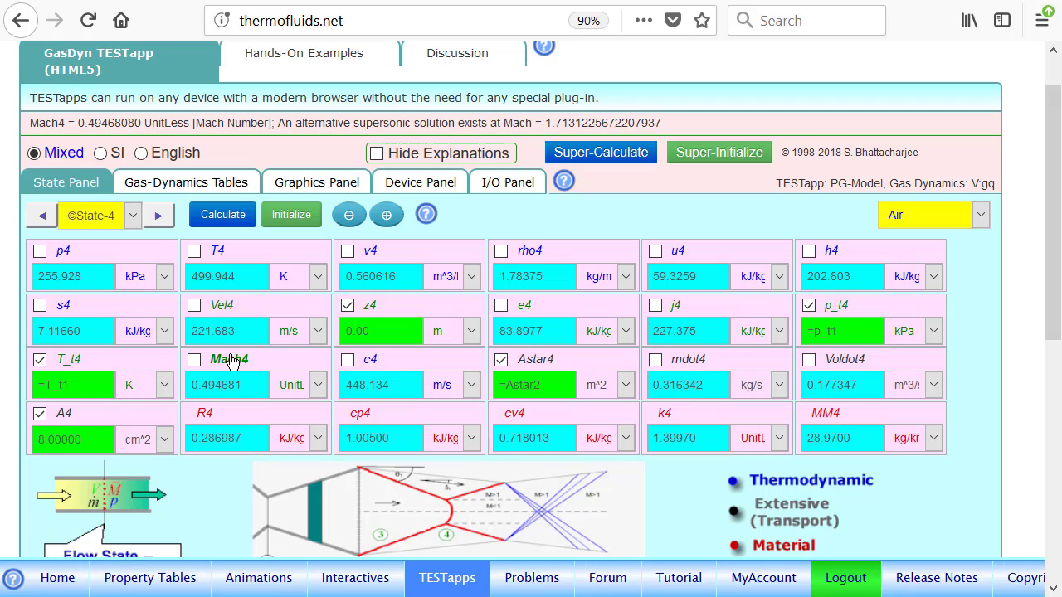
click(89, 421)
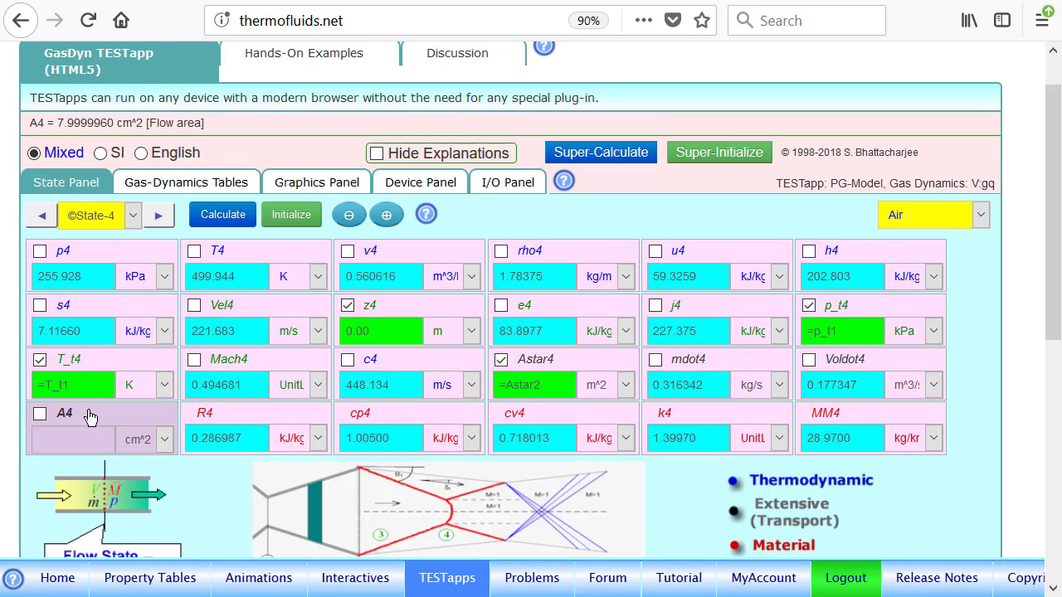
click(195, 359)
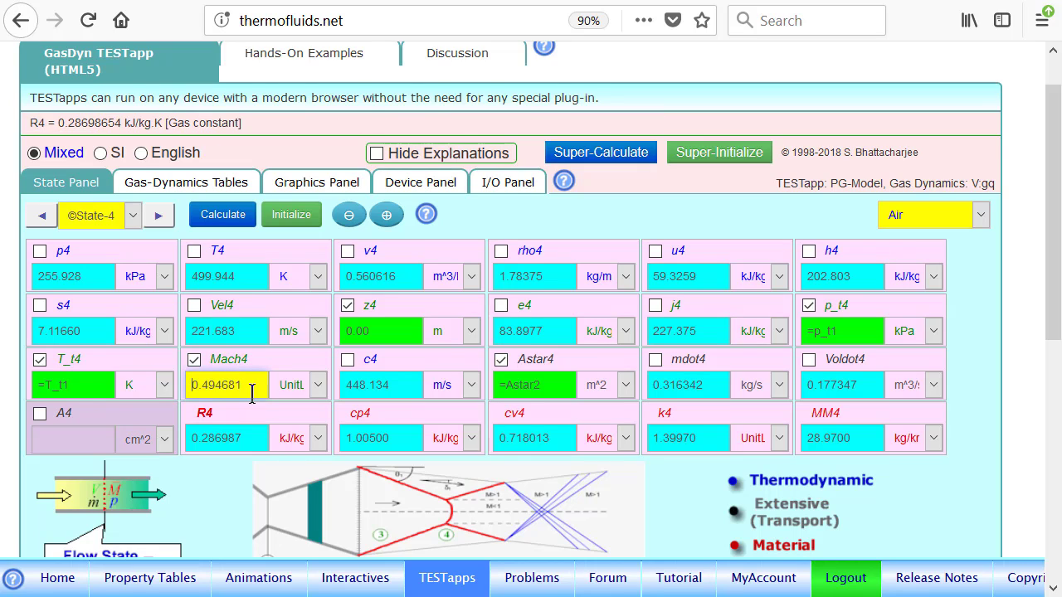
key(BackSpace)
key(BackSpace)
key(BackSpace)
key(BackSpace)
key(BackSpace)
key(BackSpace)
key(BackSpace)
key(BackSpace)
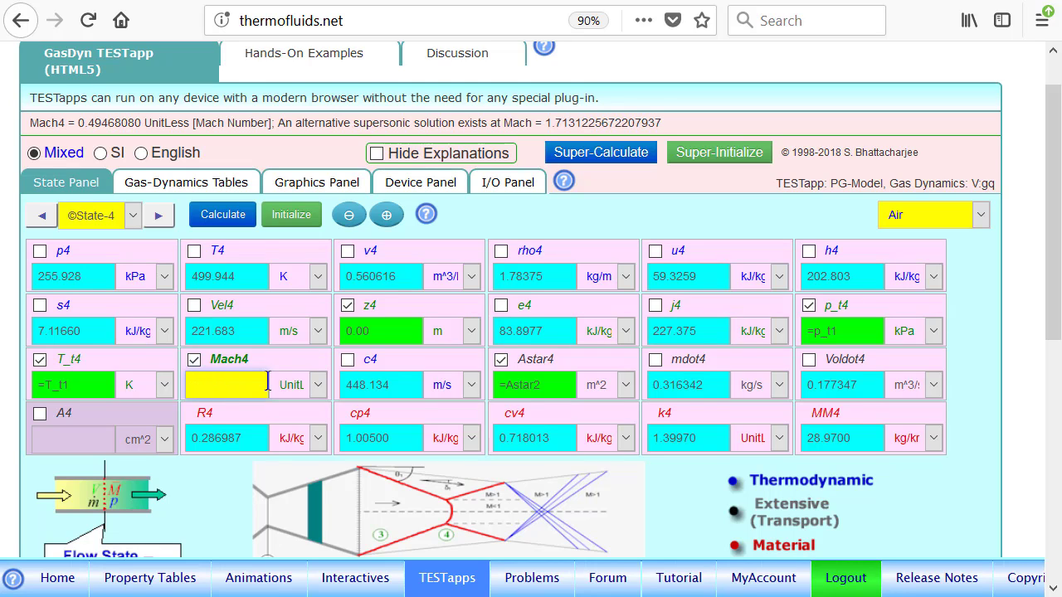
text(1.731)
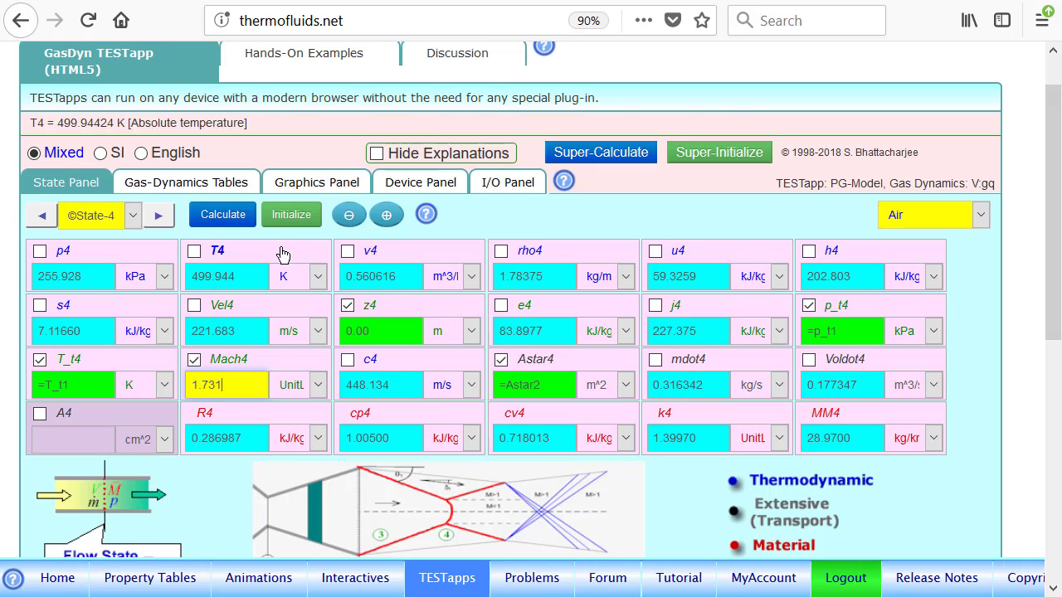
click(218, 218)
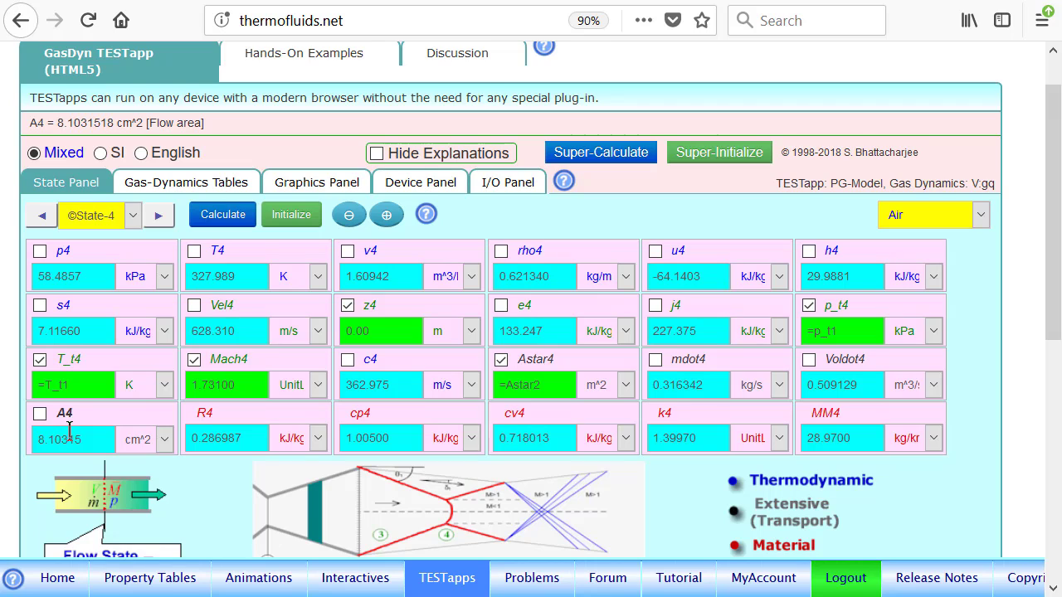
scroll(975, 232, up, 1)
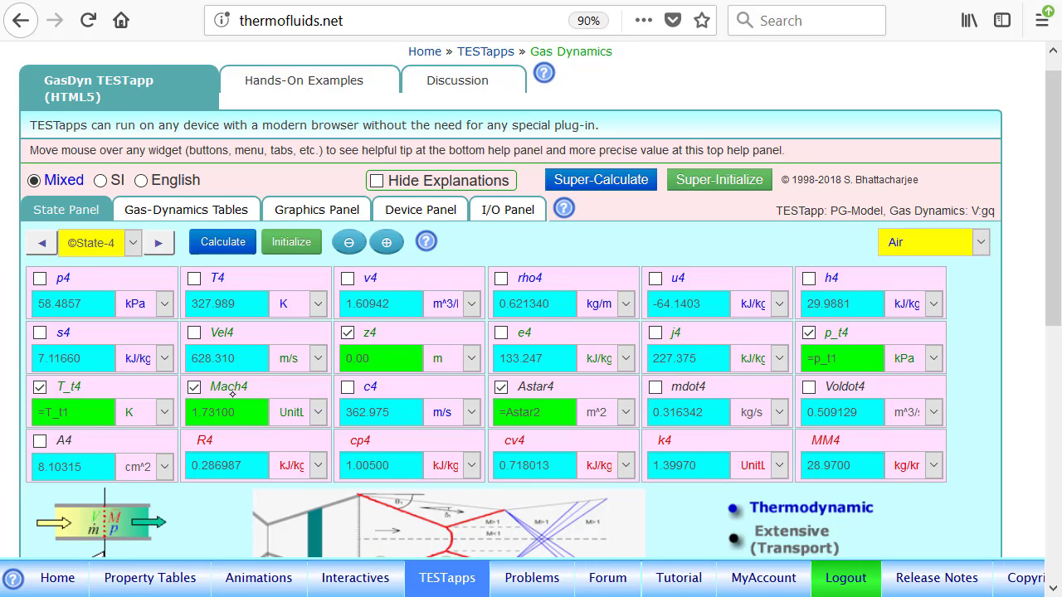
mouse_move(253, 372)
mouse_down()
mouse_move(266, 388)
mouse_move(254, 375)
mouse_up()
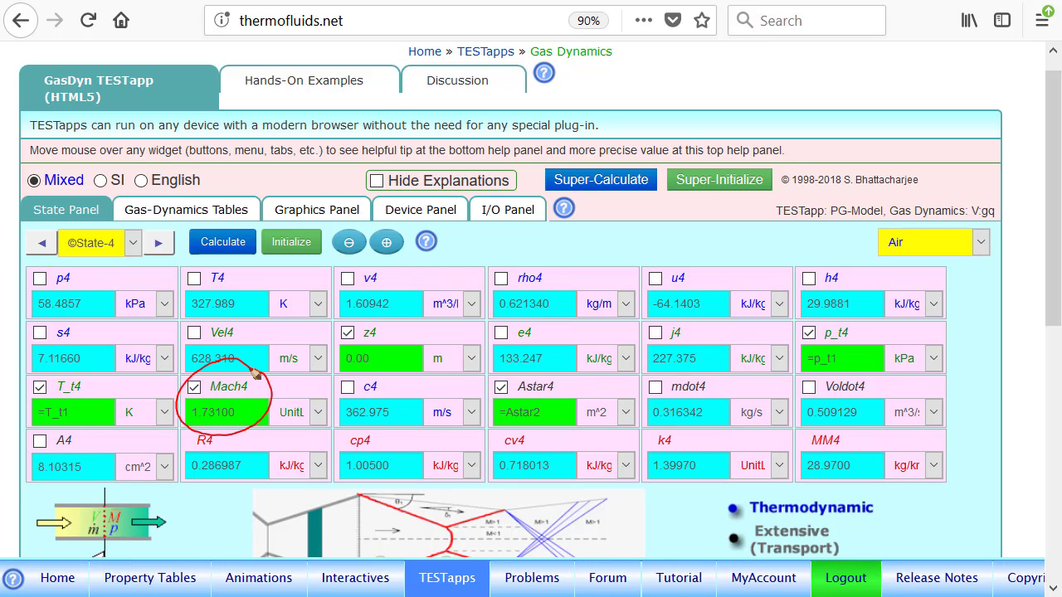